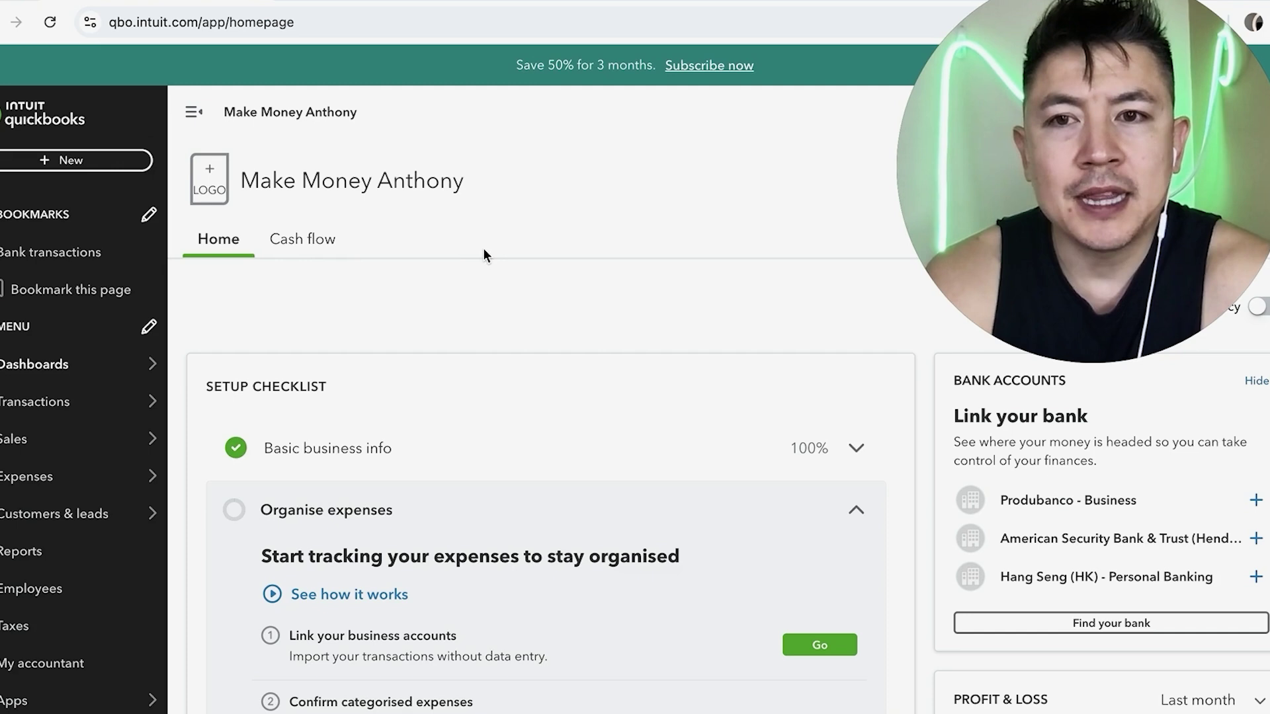
- Go to the Bank transactions page and start connecting a new bank account
click(40, 326)
click(3, 327)
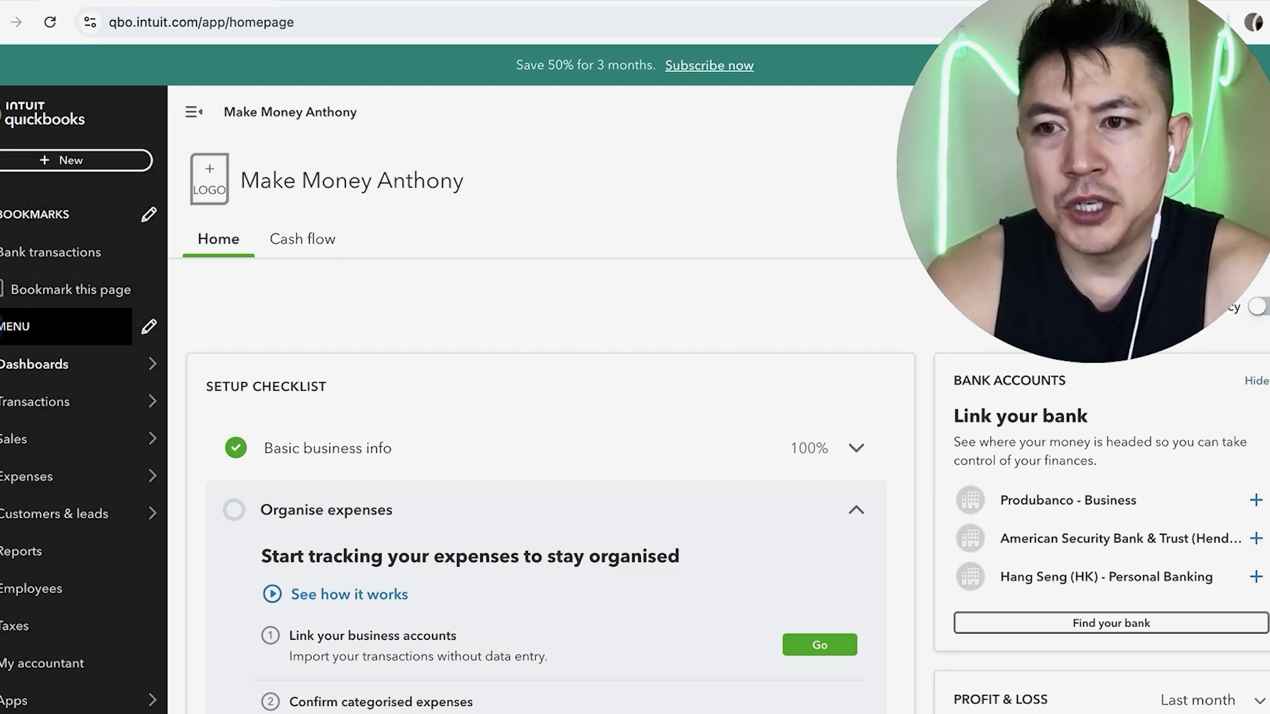
mouse_move(40, 397)
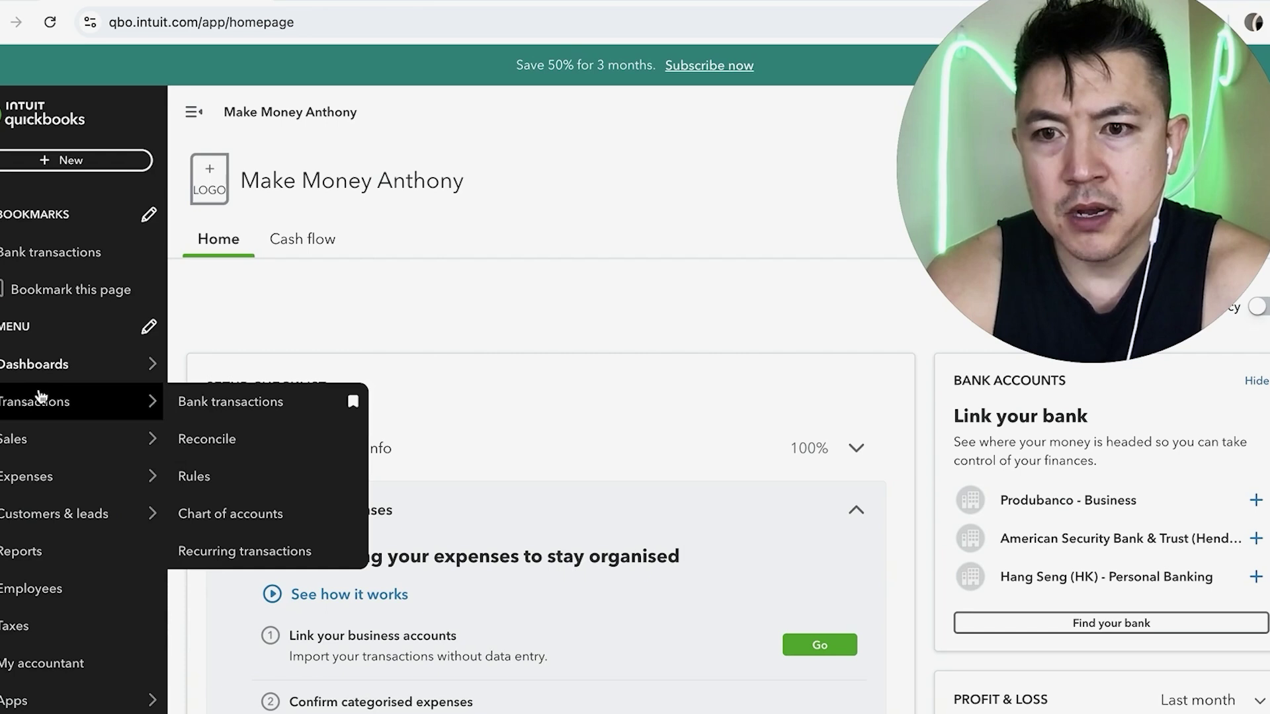
click(248, 405)
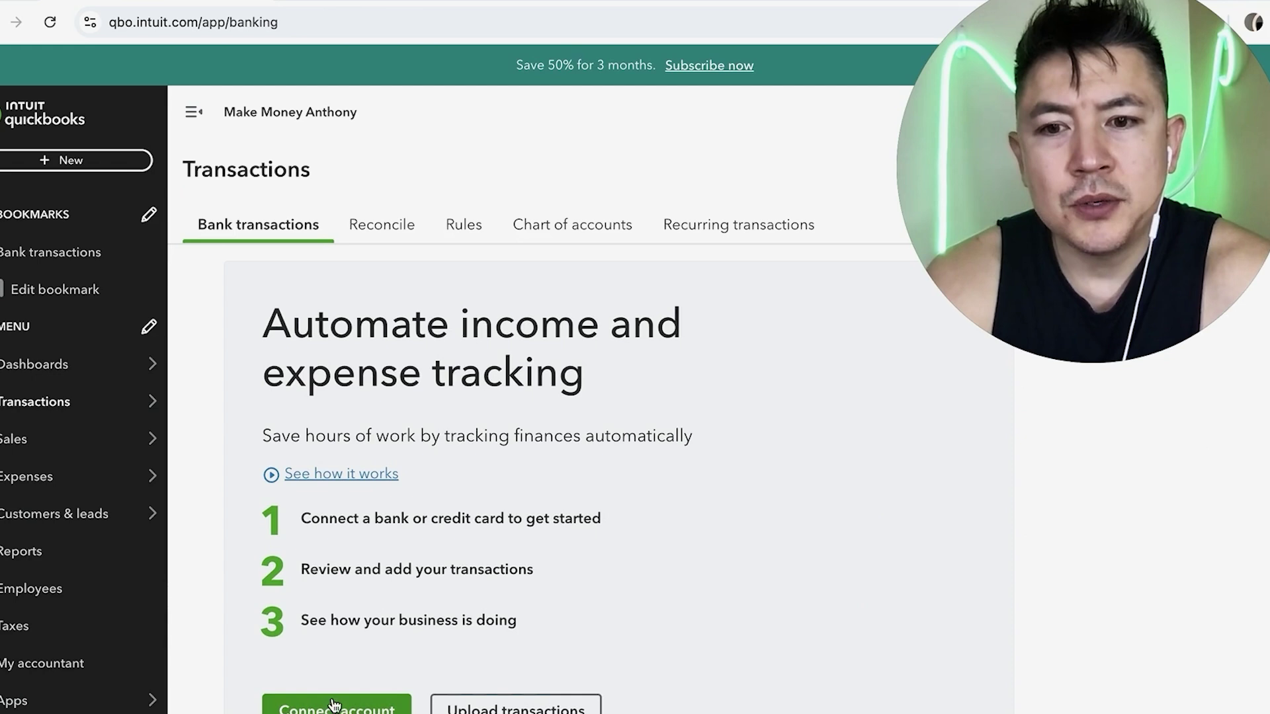
scroll(388, 629, down, 2)
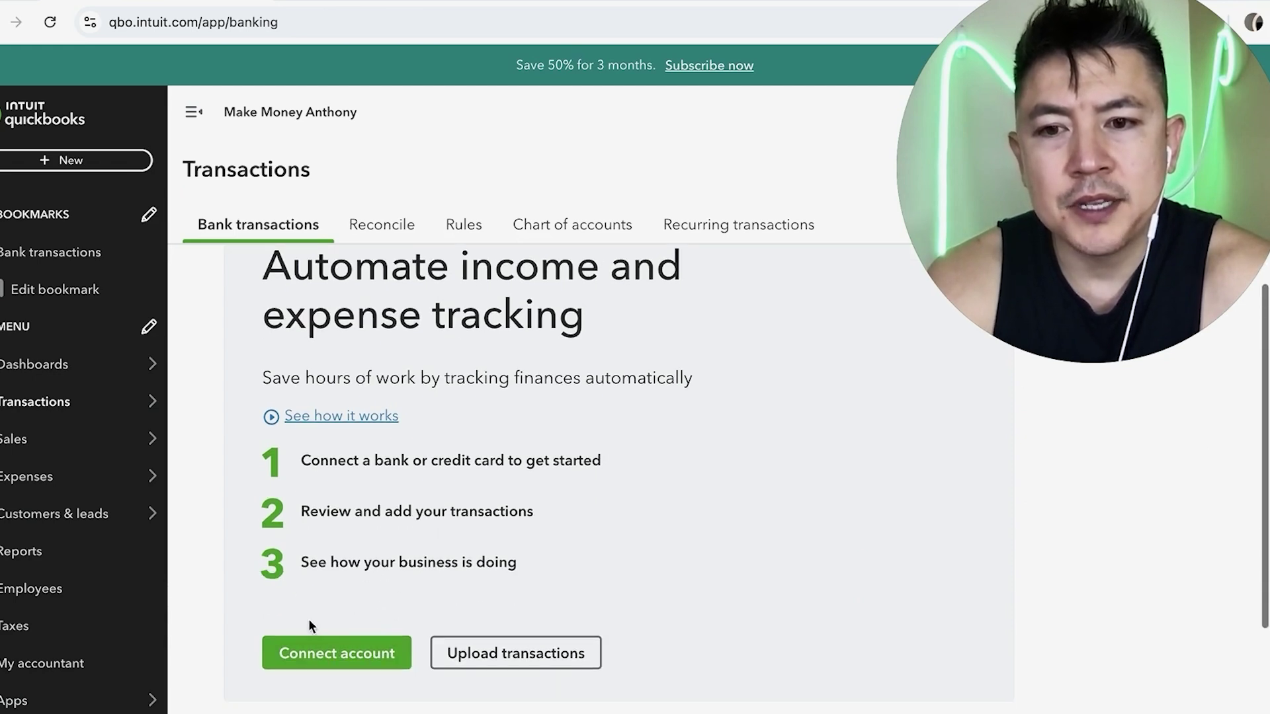
click(339, 660)
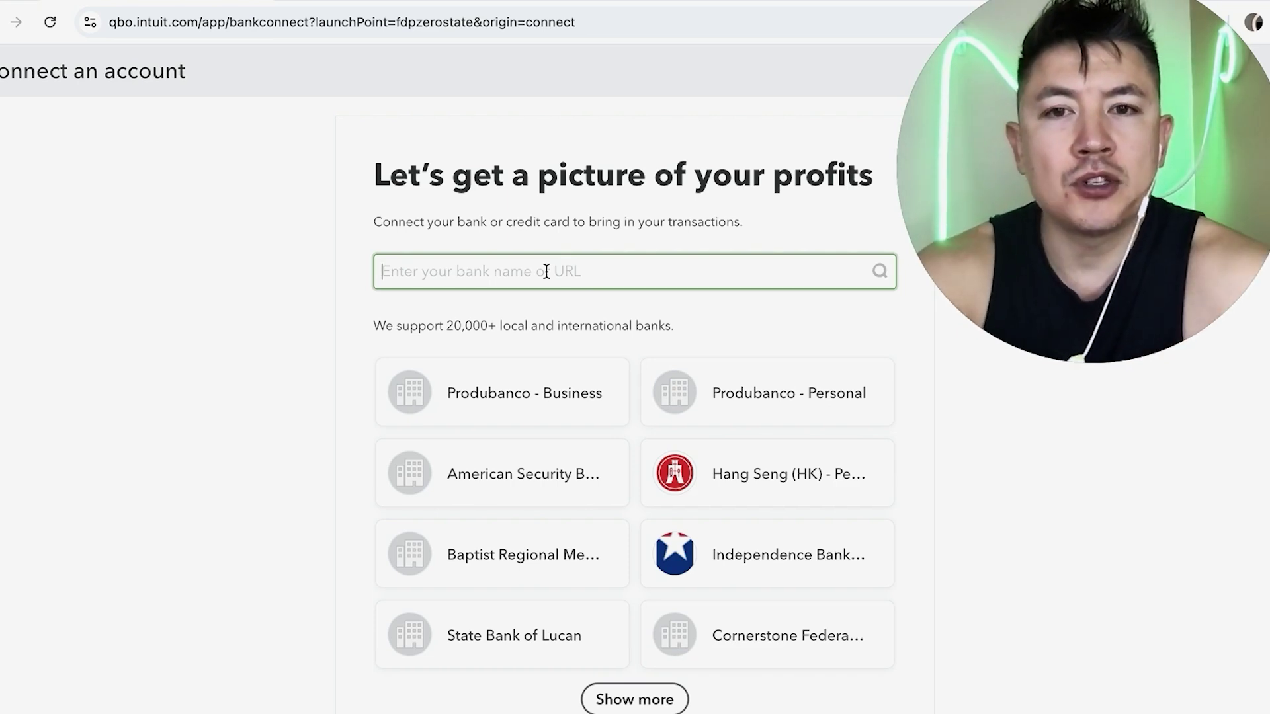
- Search for 'chase', select Chase from the results, and sign in to the Chase account
text(chase)
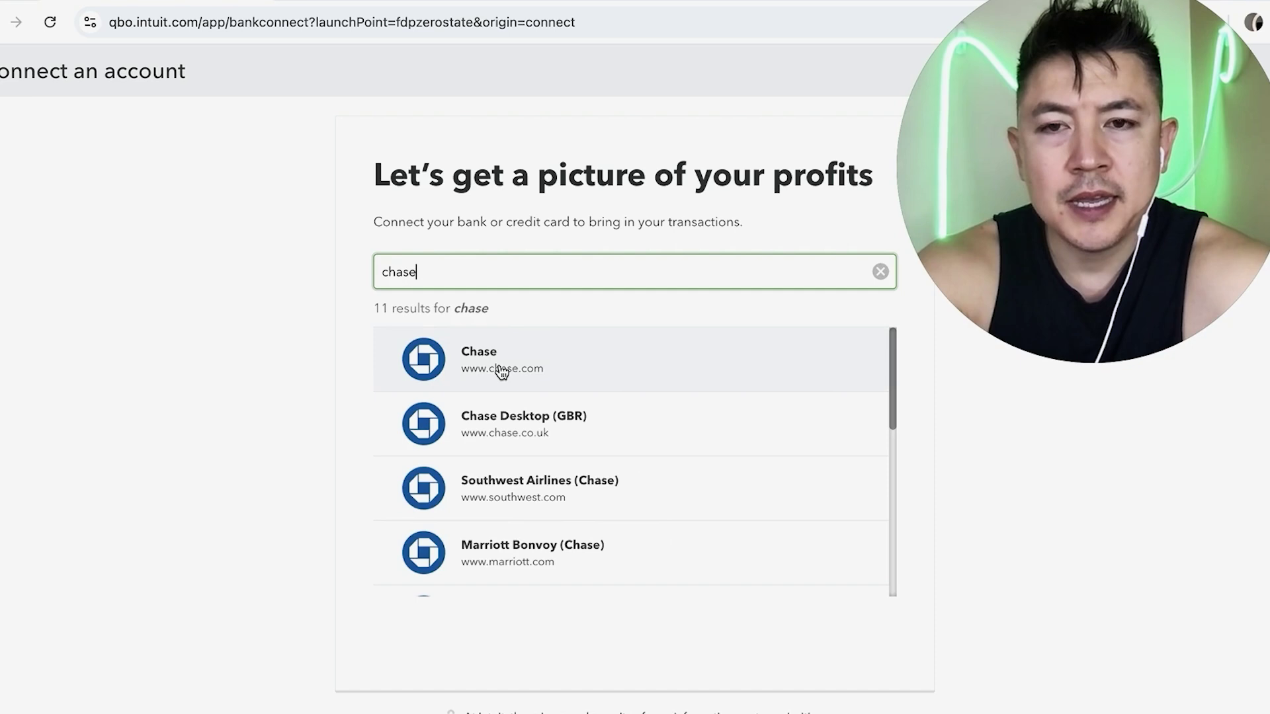
click(501, 370)
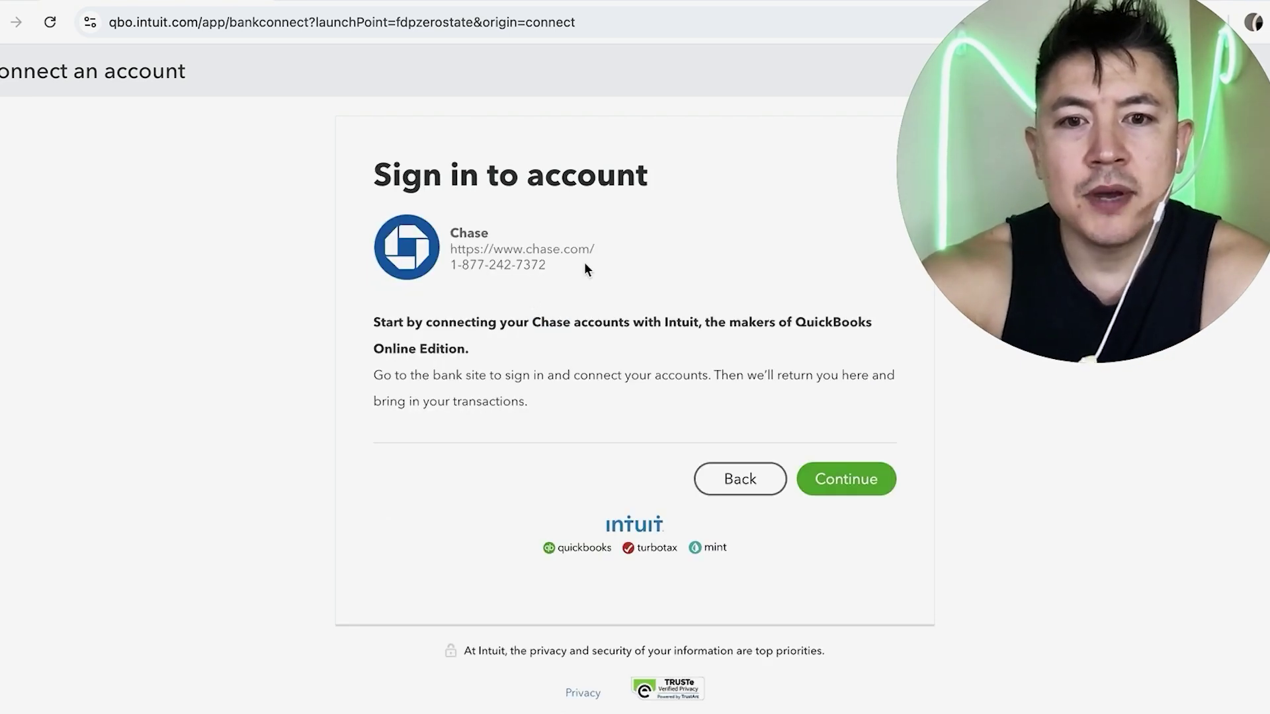
click(846, 479)
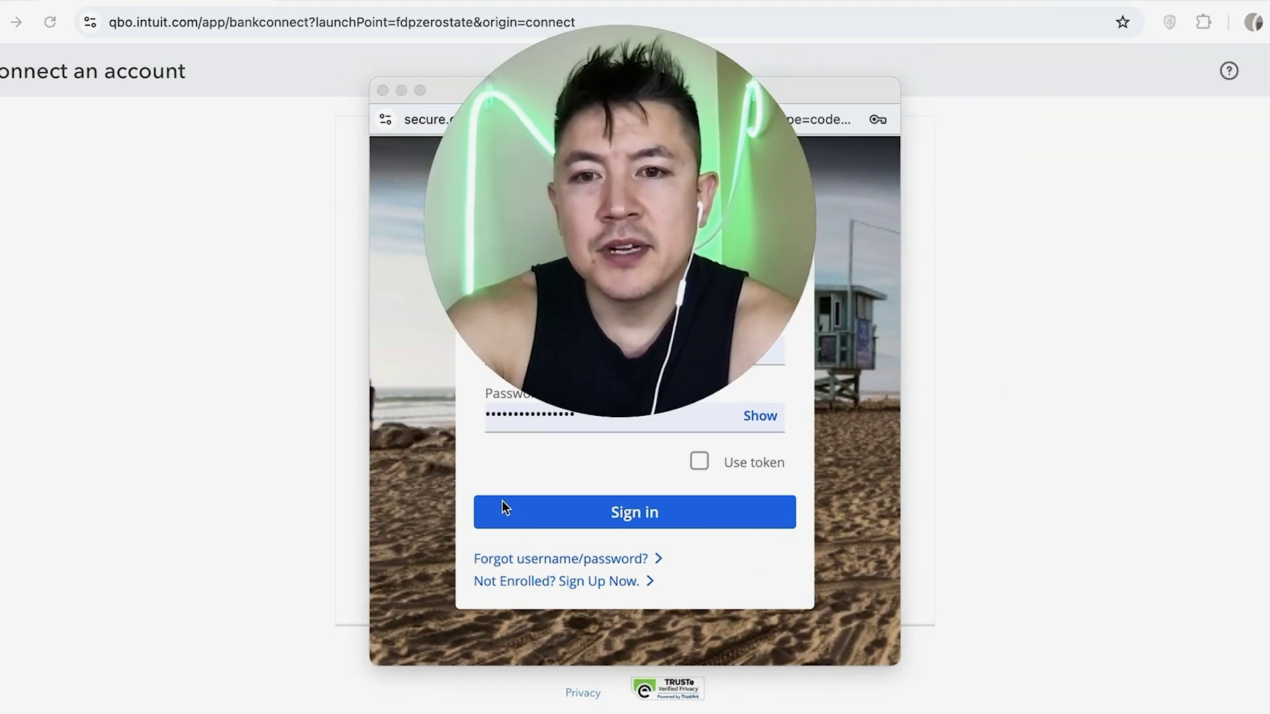
click(688, 511)
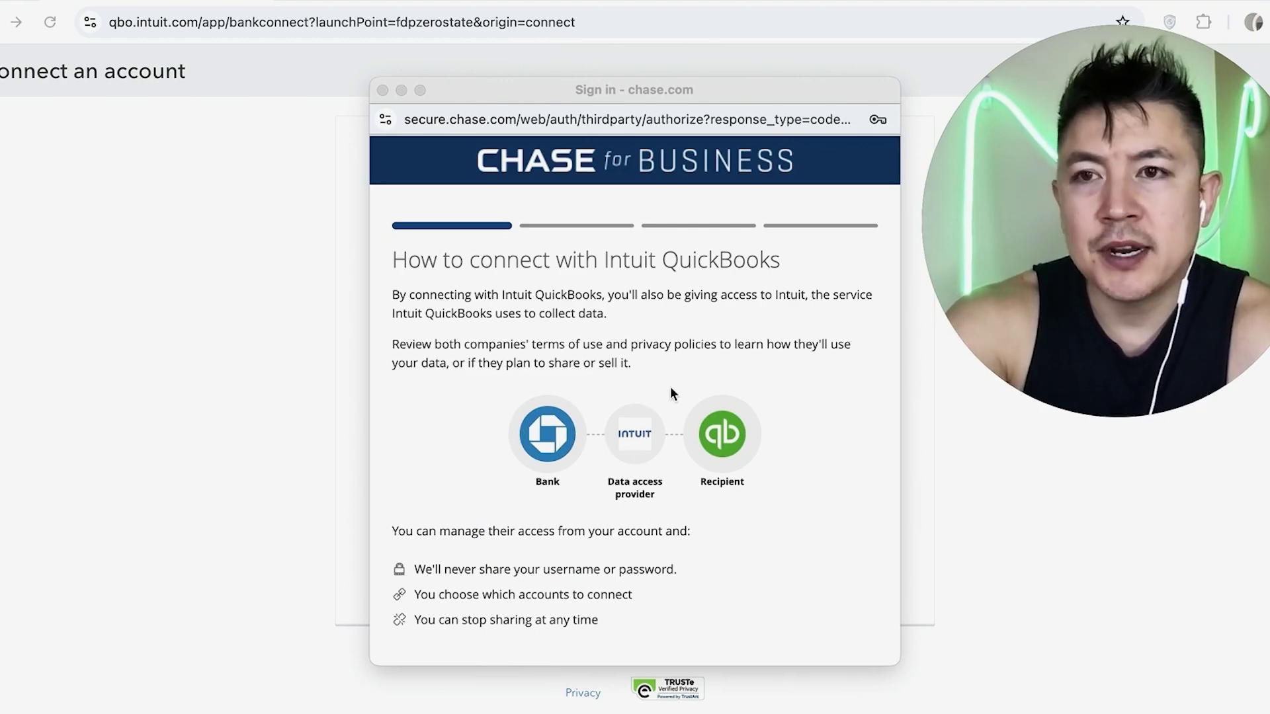
- Accept Chase's connection overview and the 'What Intuit QuickBooks wants to know' summary
scroll(636, 359, down, 3)
scroll(636, 355, up, 3)
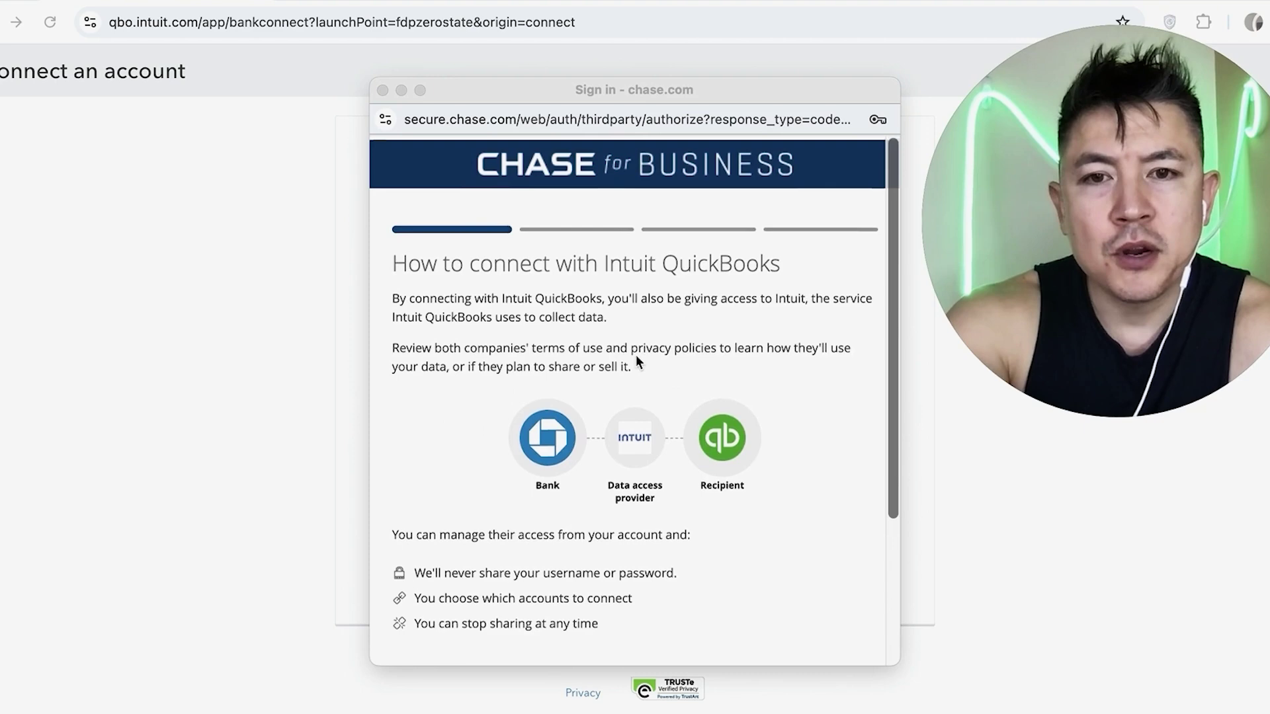
scroll(636, 355, down, 4)
click(564, 597)
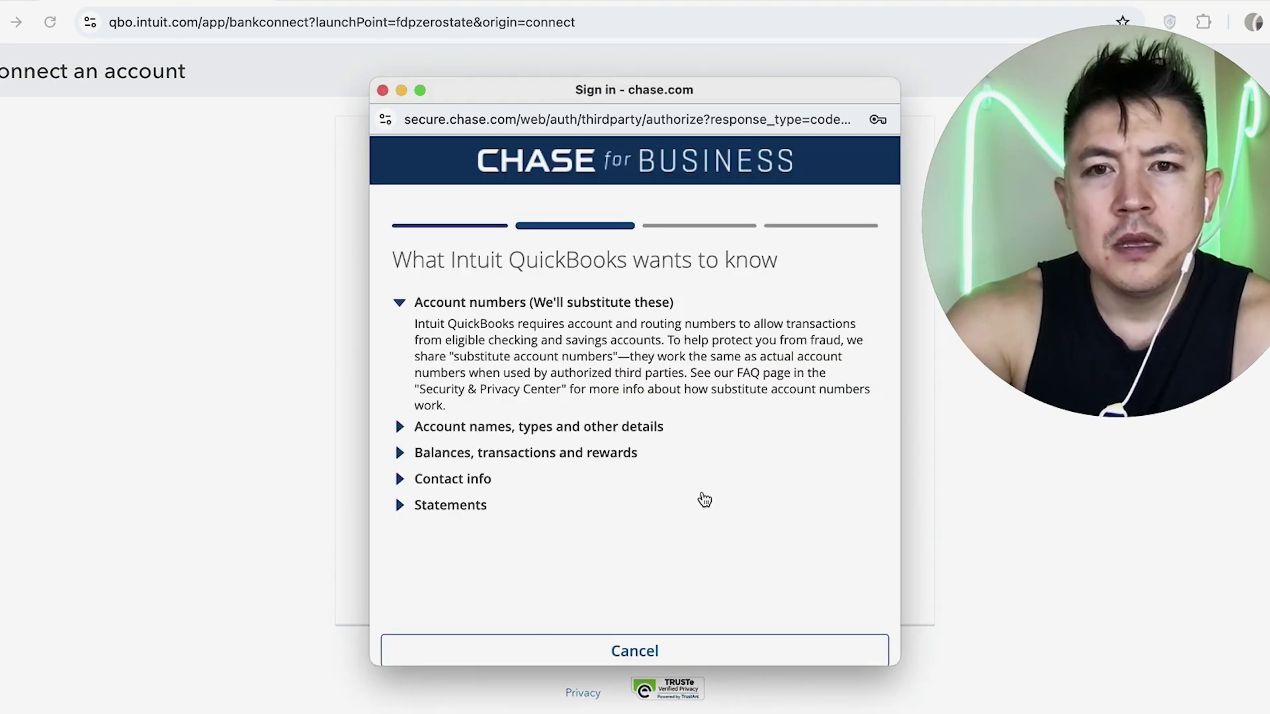
scroll(652, 411, down, 1)
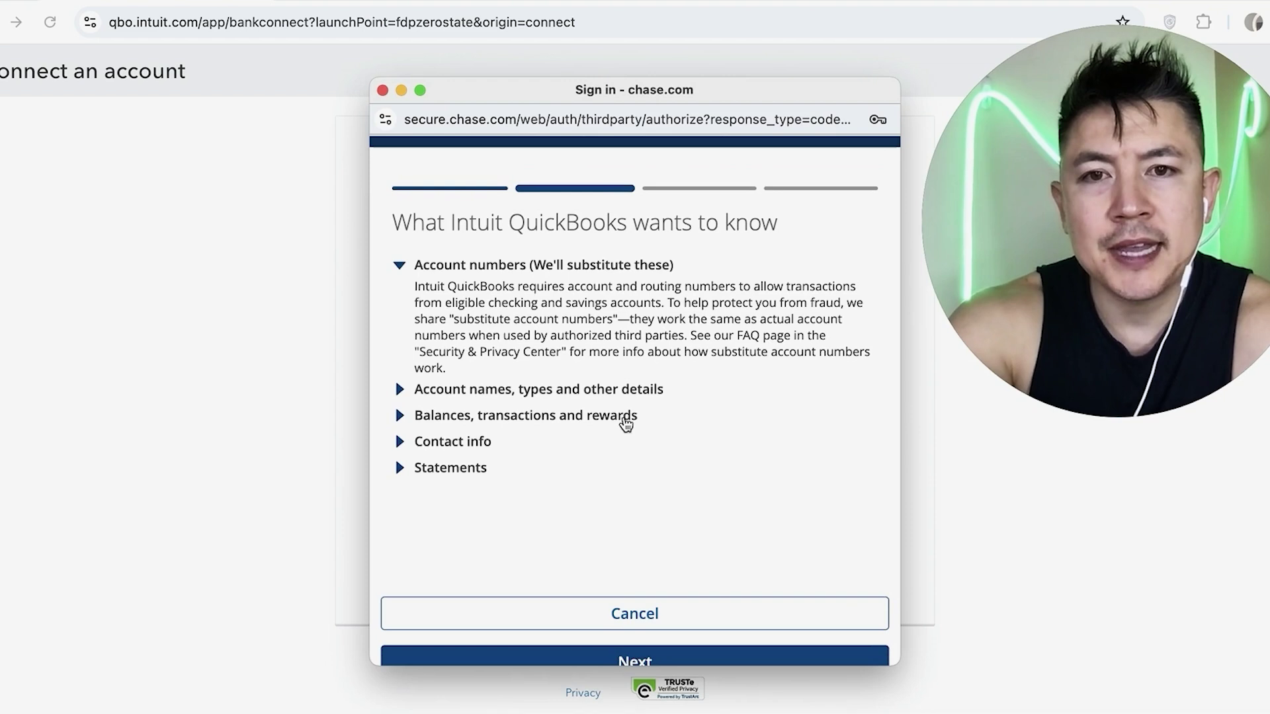
scroll(637, 430, down, 2)
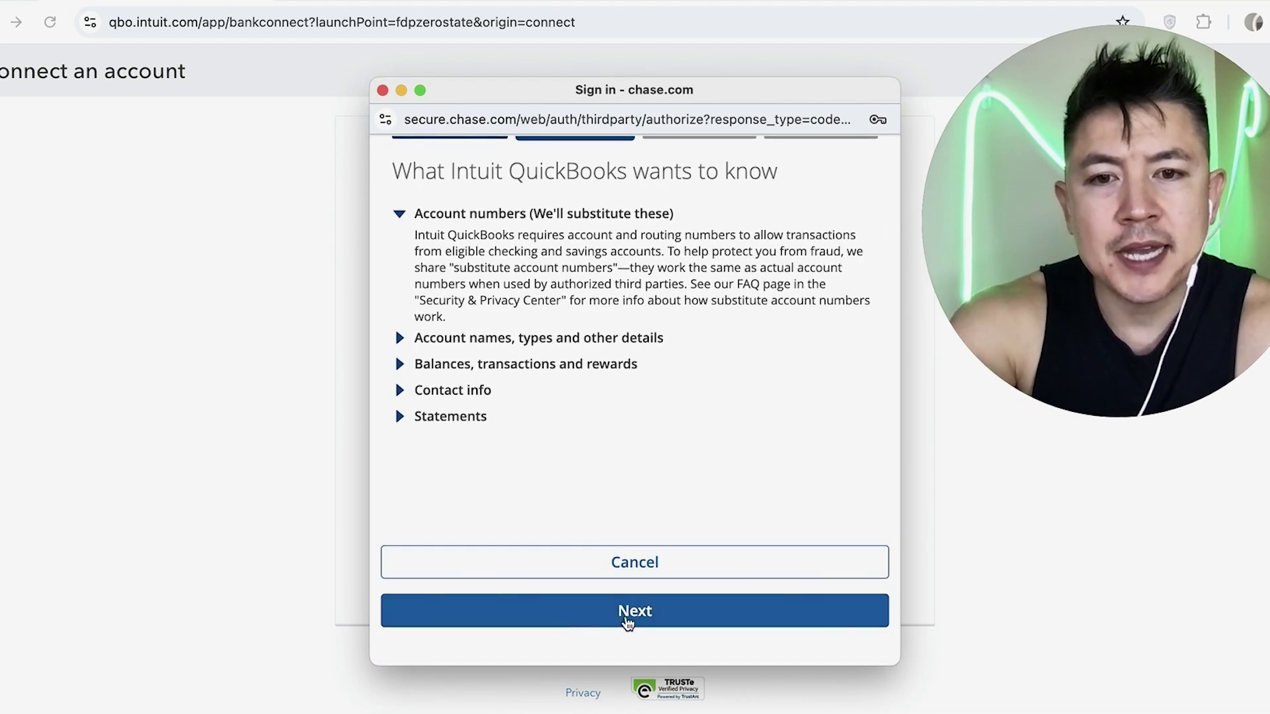
click(562, 609)
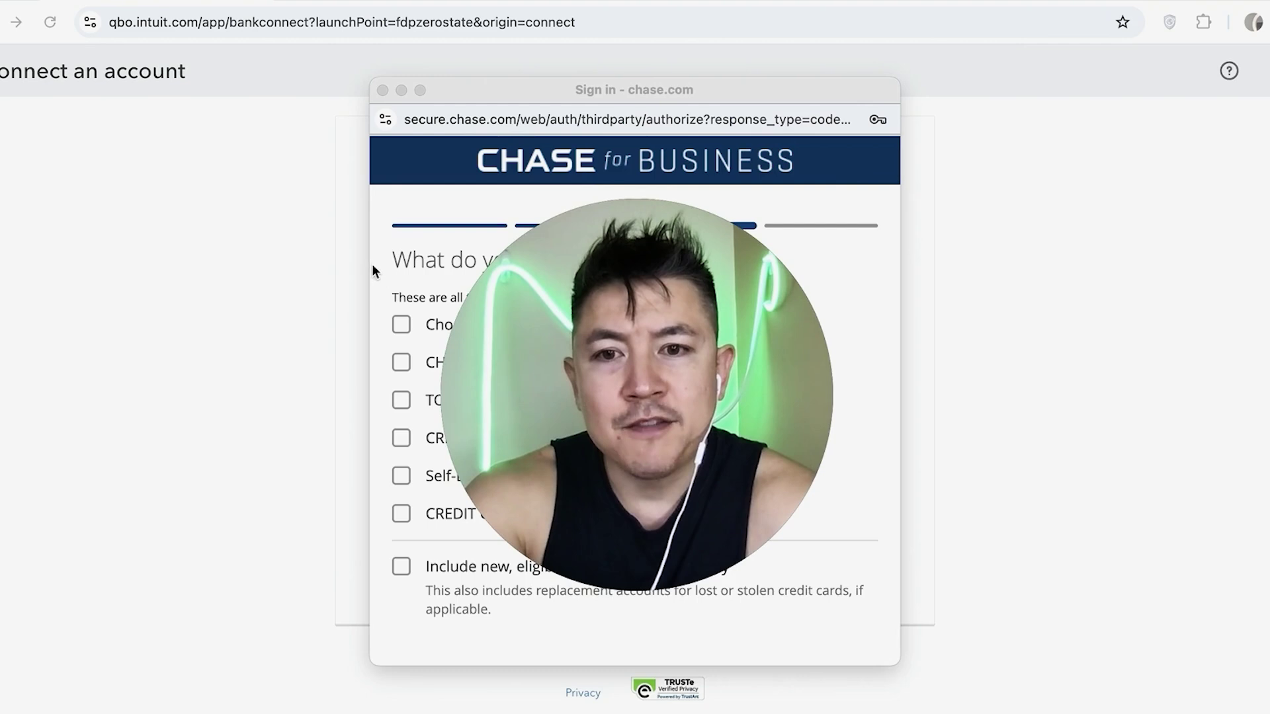
- Share the second Chase account (savings) with QuickBooks and approve the connection
click(400, 361)
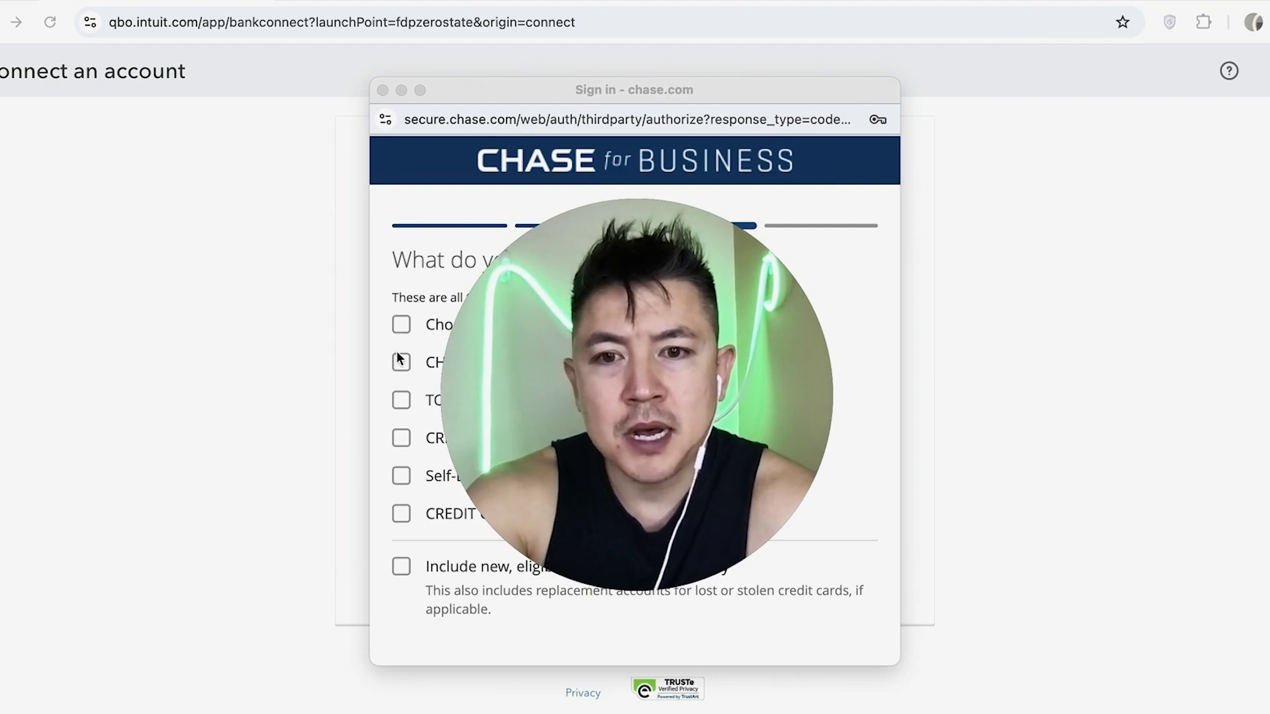
scroll(890, 307, down, 3)
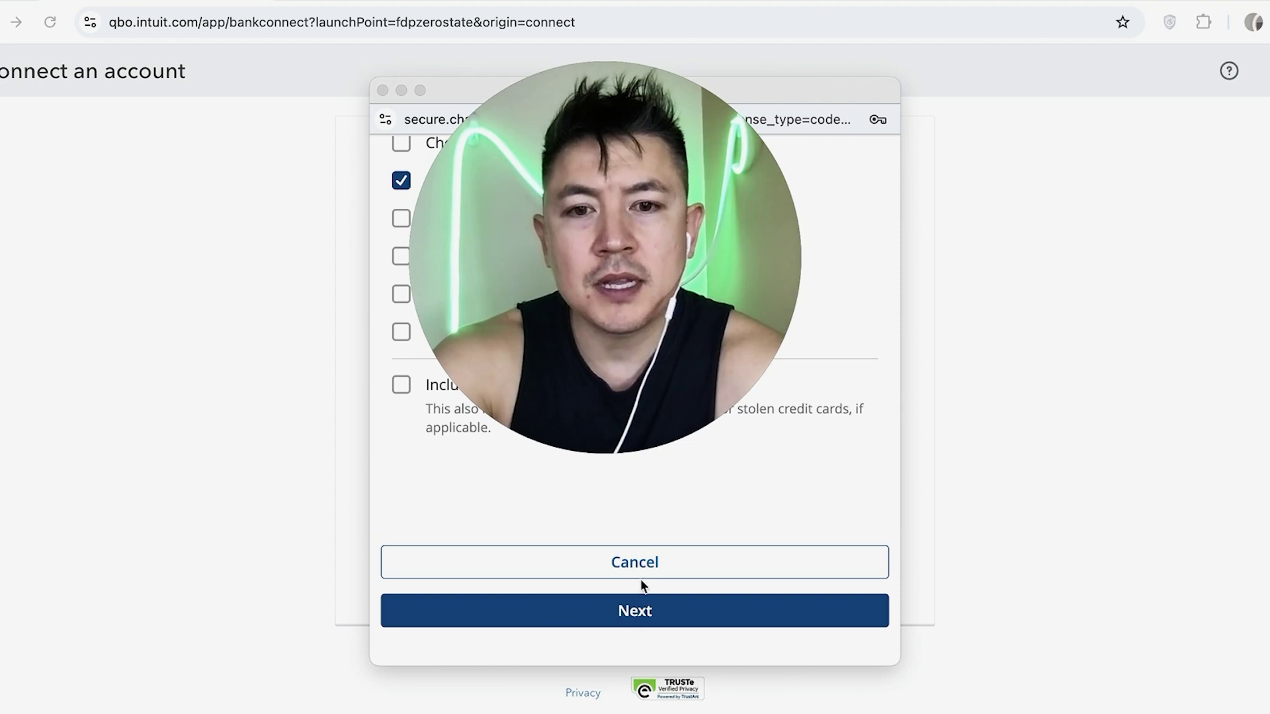
click(615, 612)
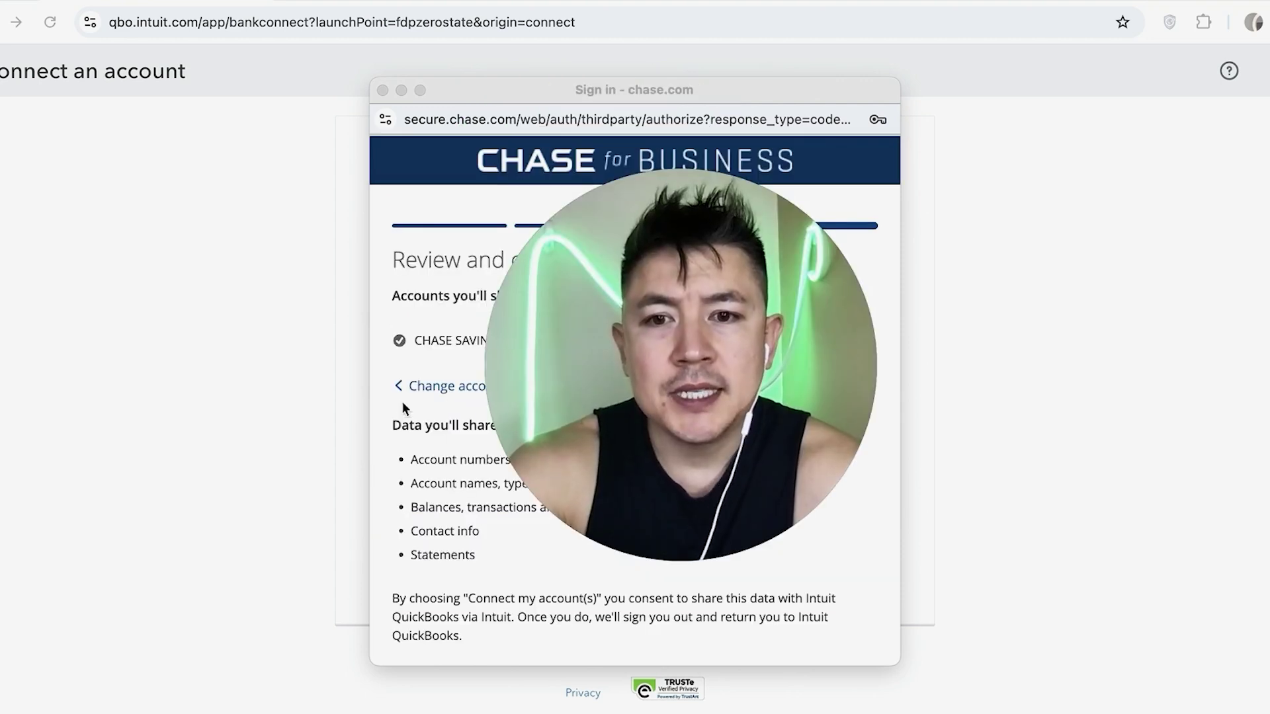
scroll(402, 446, down, 1)
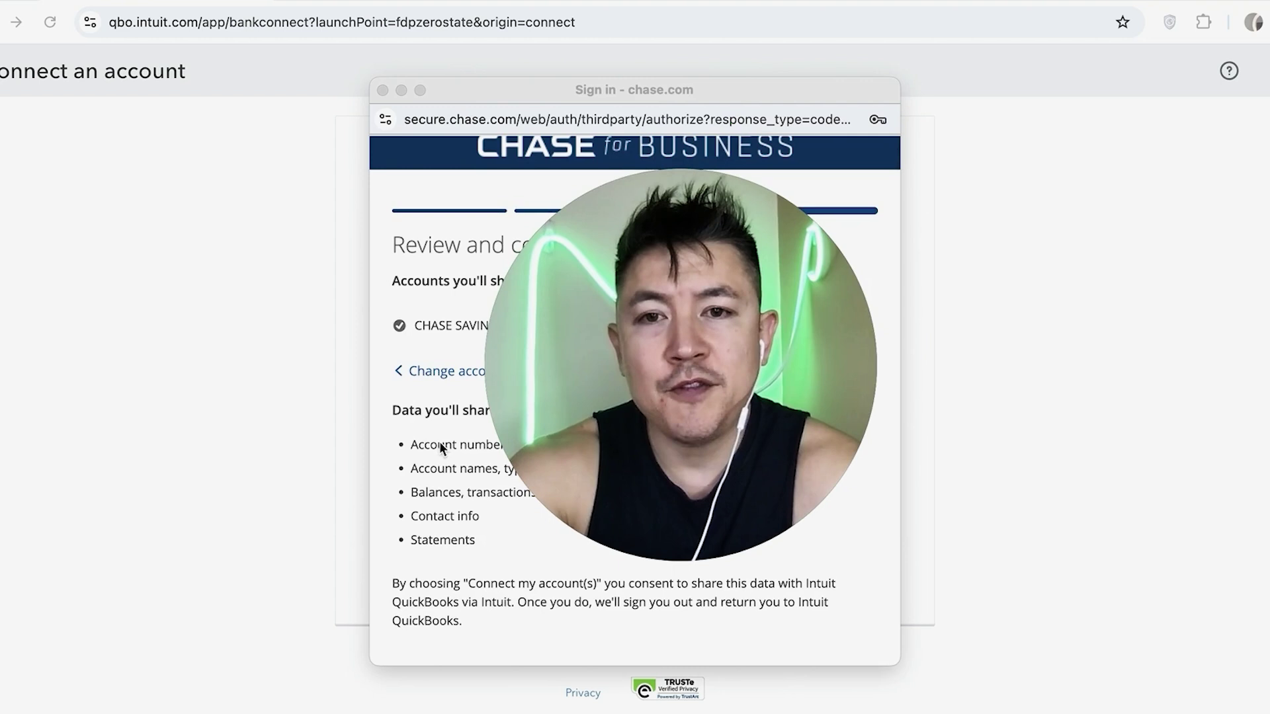
scroll(808, 491, down, 3)
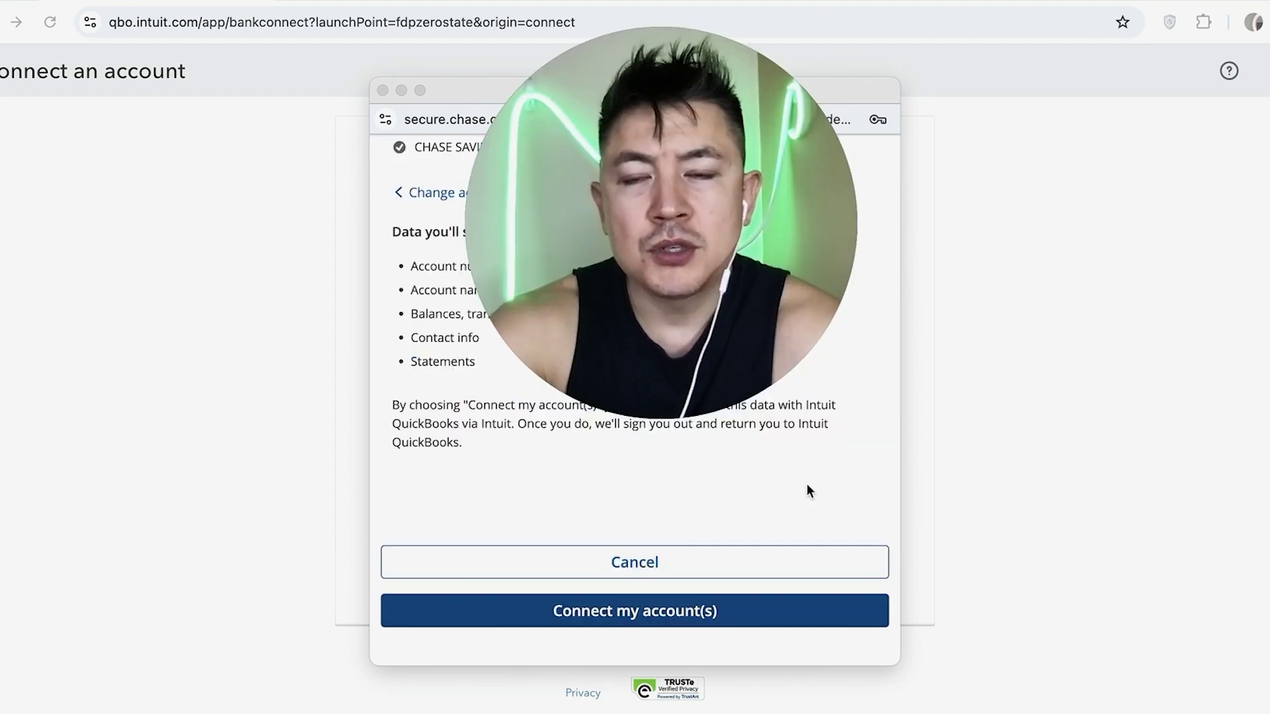
click(624, 615)
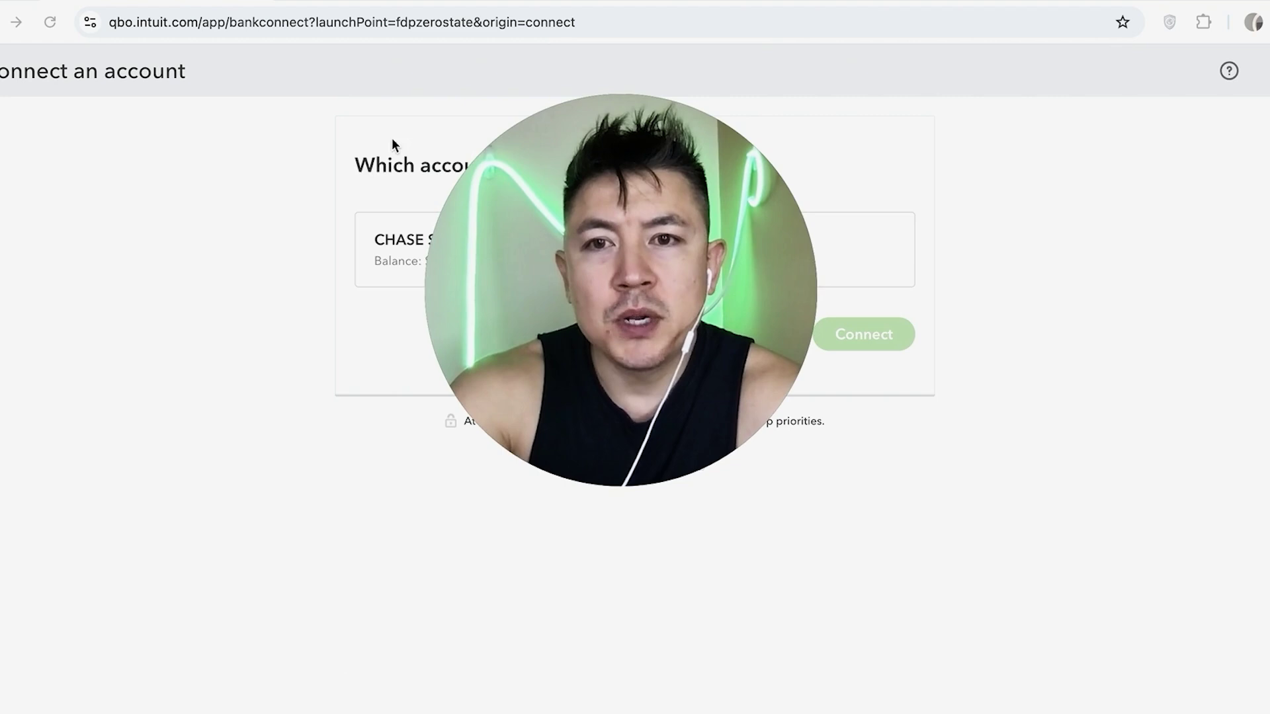
- Set the Chase account's type to Cash and cash equivalents
click(375, 242)
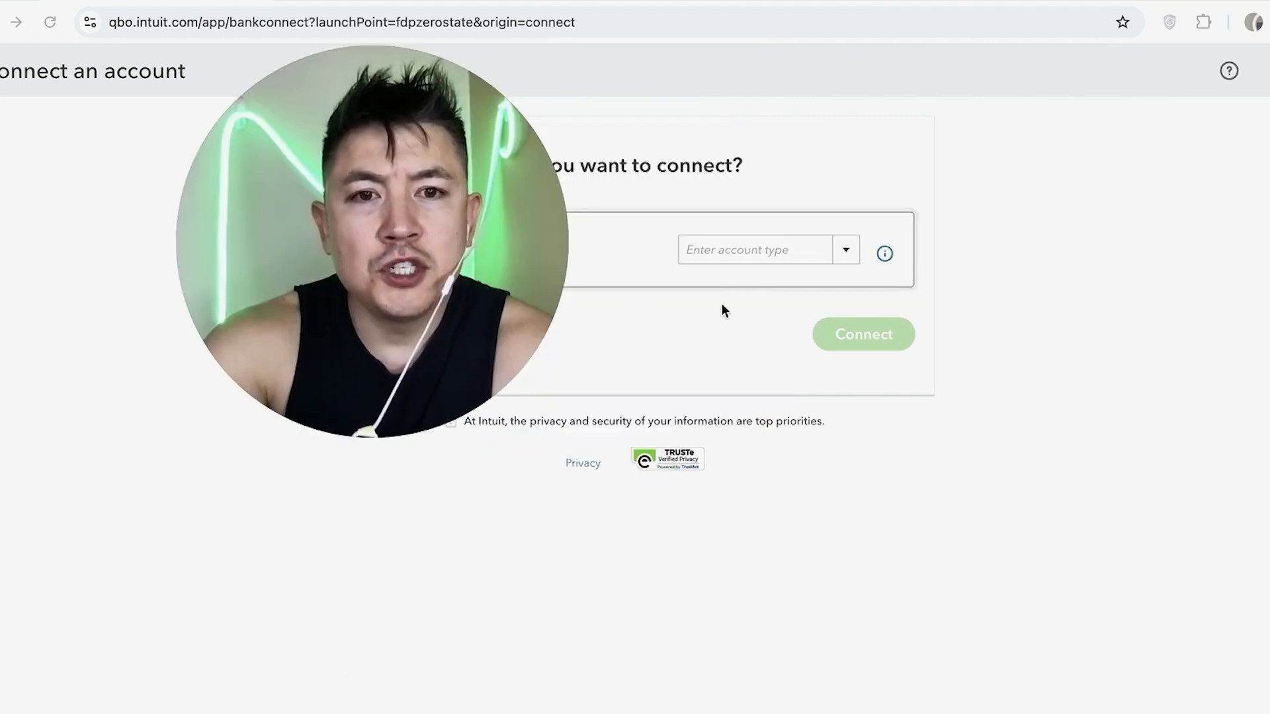
click(844, 248)
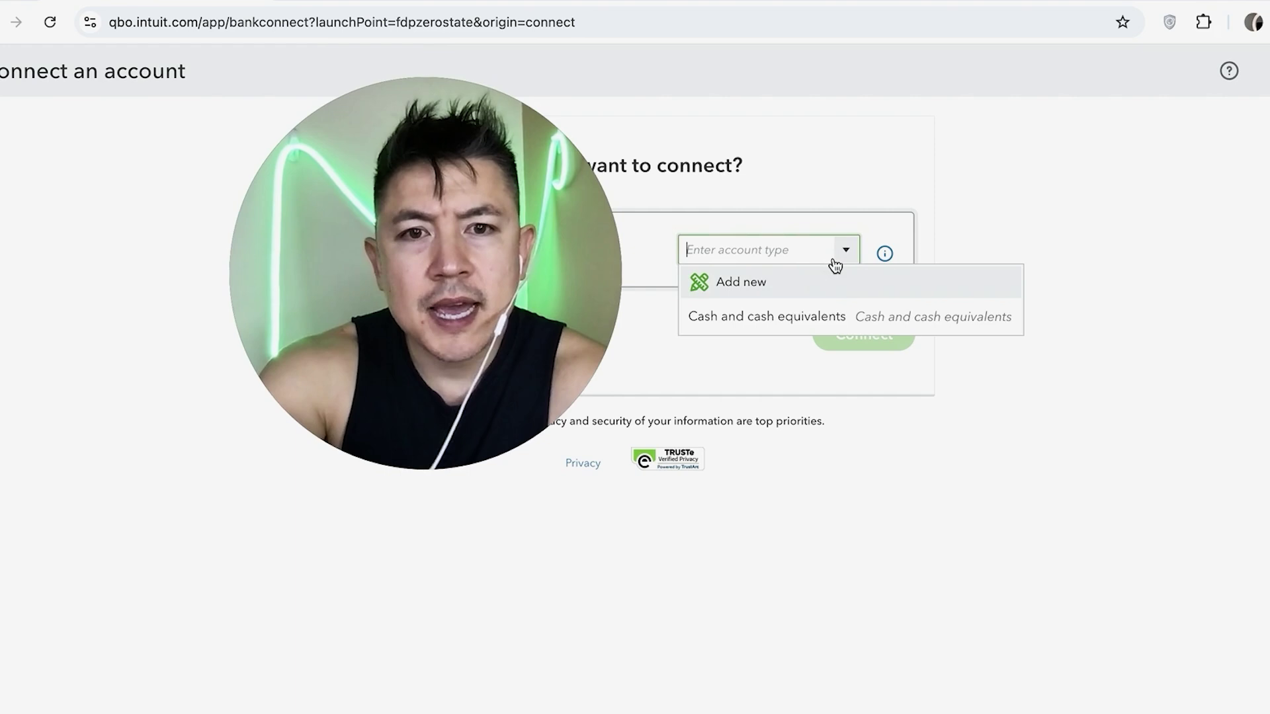
click(739, 318)
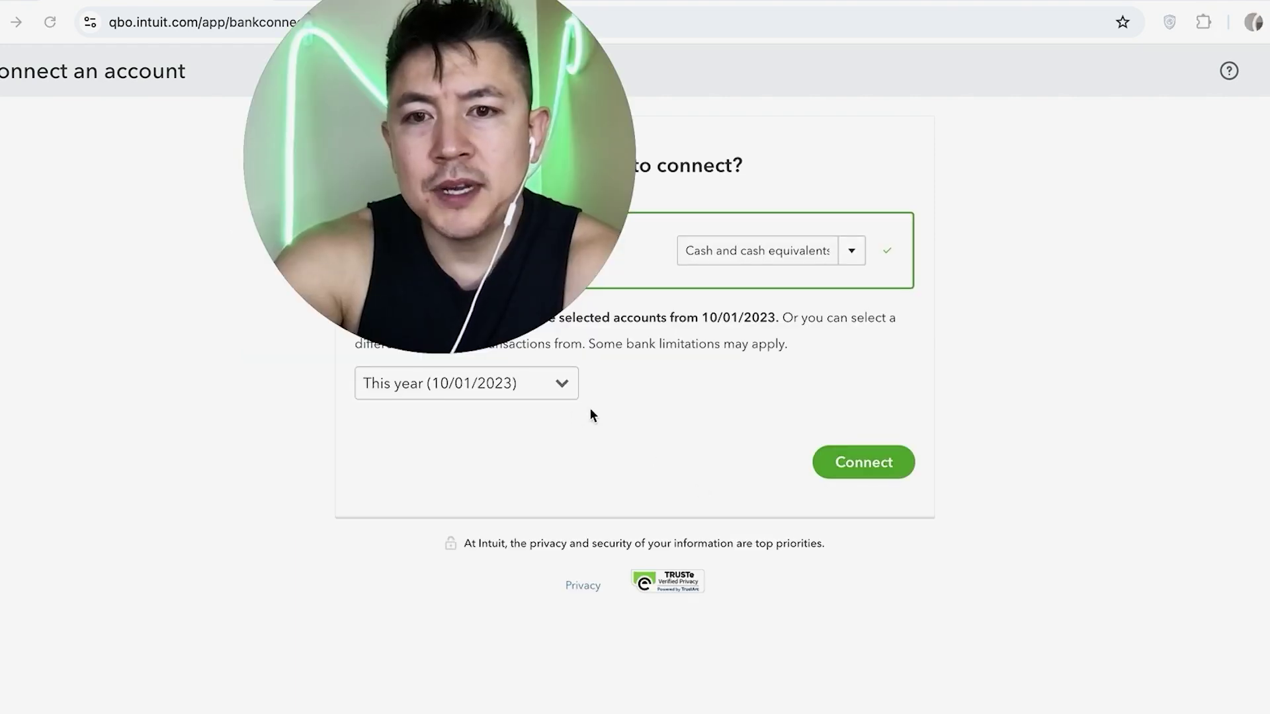
- Import transactions from a custom start date of 10/01/2024 and connect the account
click(555, 390)
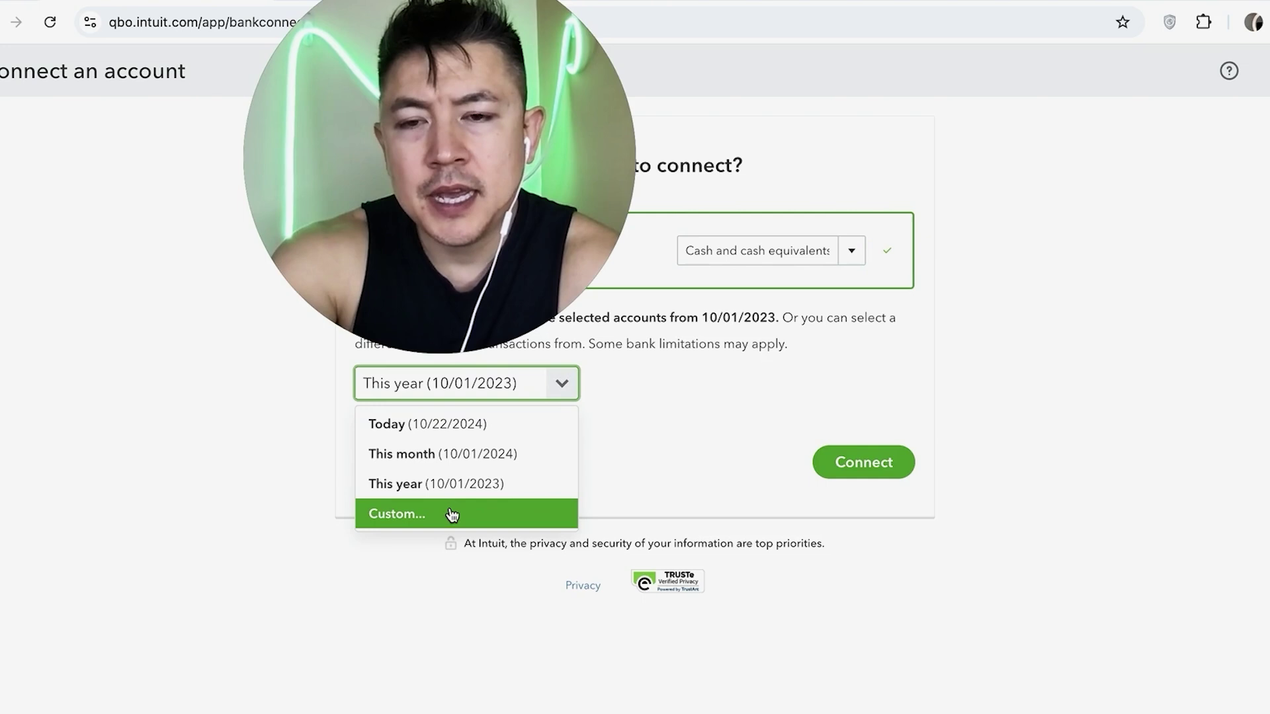
click(453, 514)
click(377, 477)
click(377, 479)
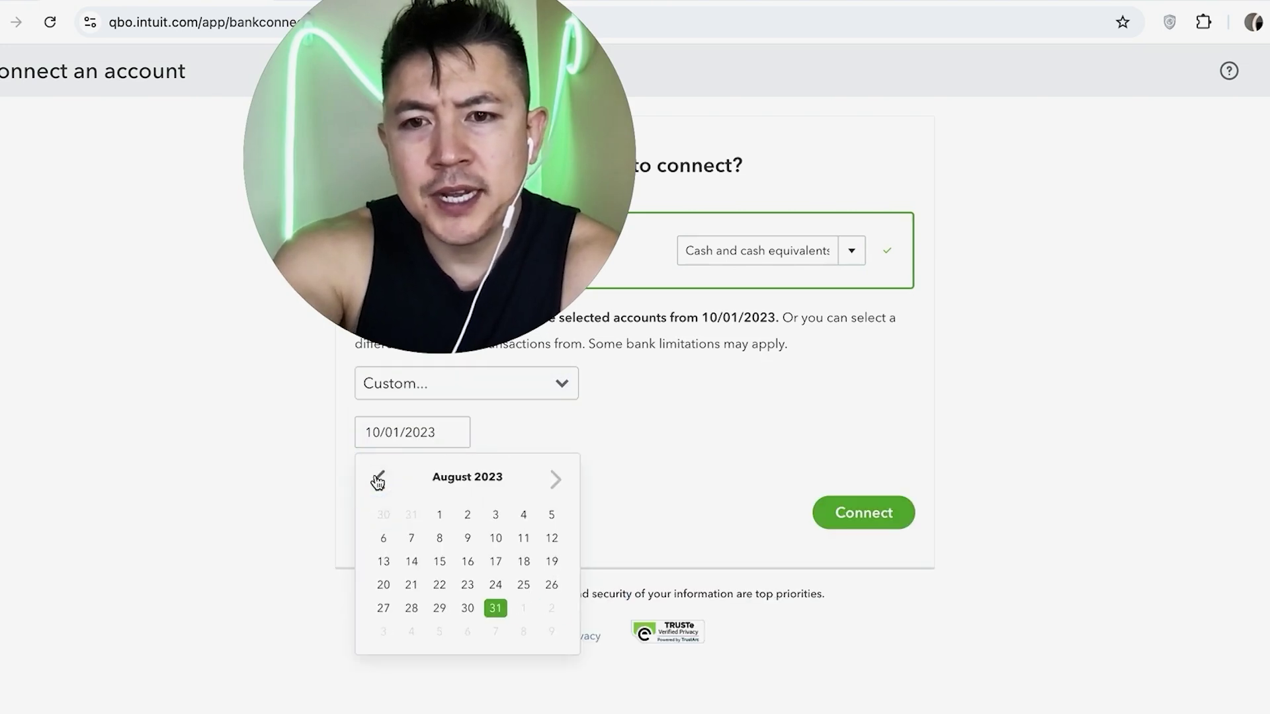
click(555, 479)
click(555, 480)
click(556, 480)
click(556, 480)
click(556, 480)
click(555, 480)
click(556, 480)
click(556, 479)
click(556, 479)
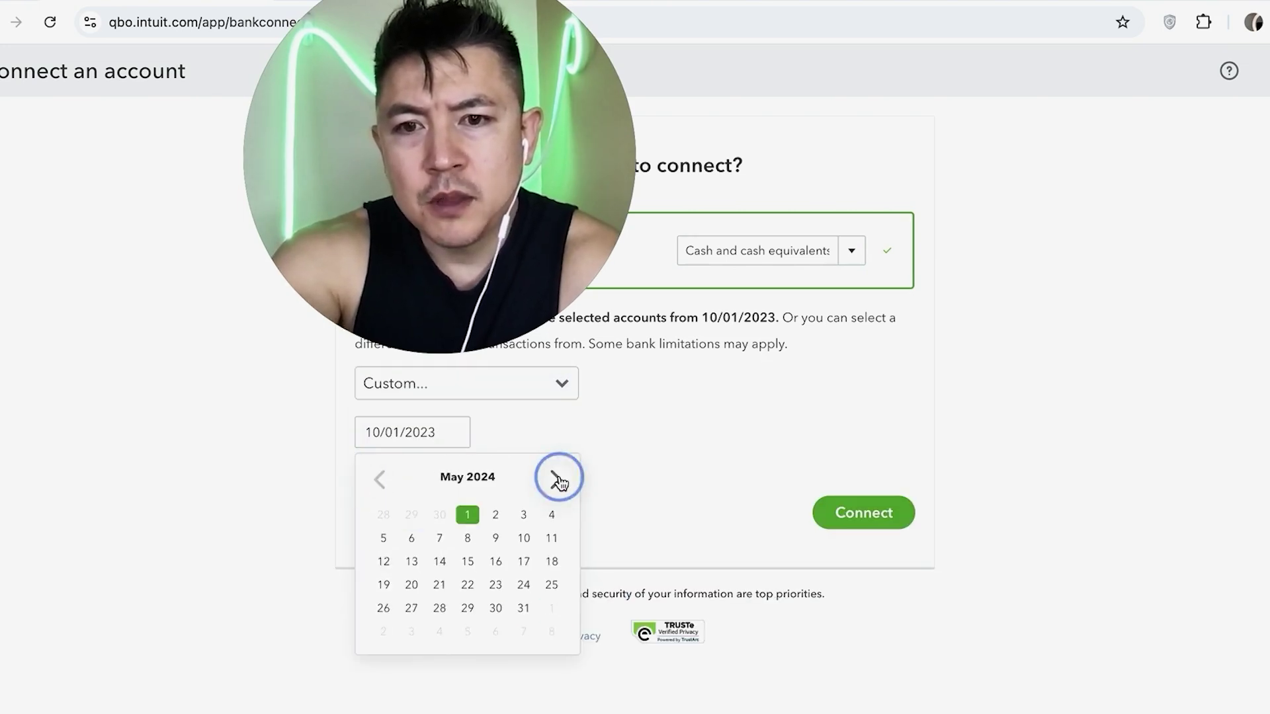
click(556, 480)
click(556, 479)
click(555, 480)
double_click(555, 479)
double_click(559, 480)
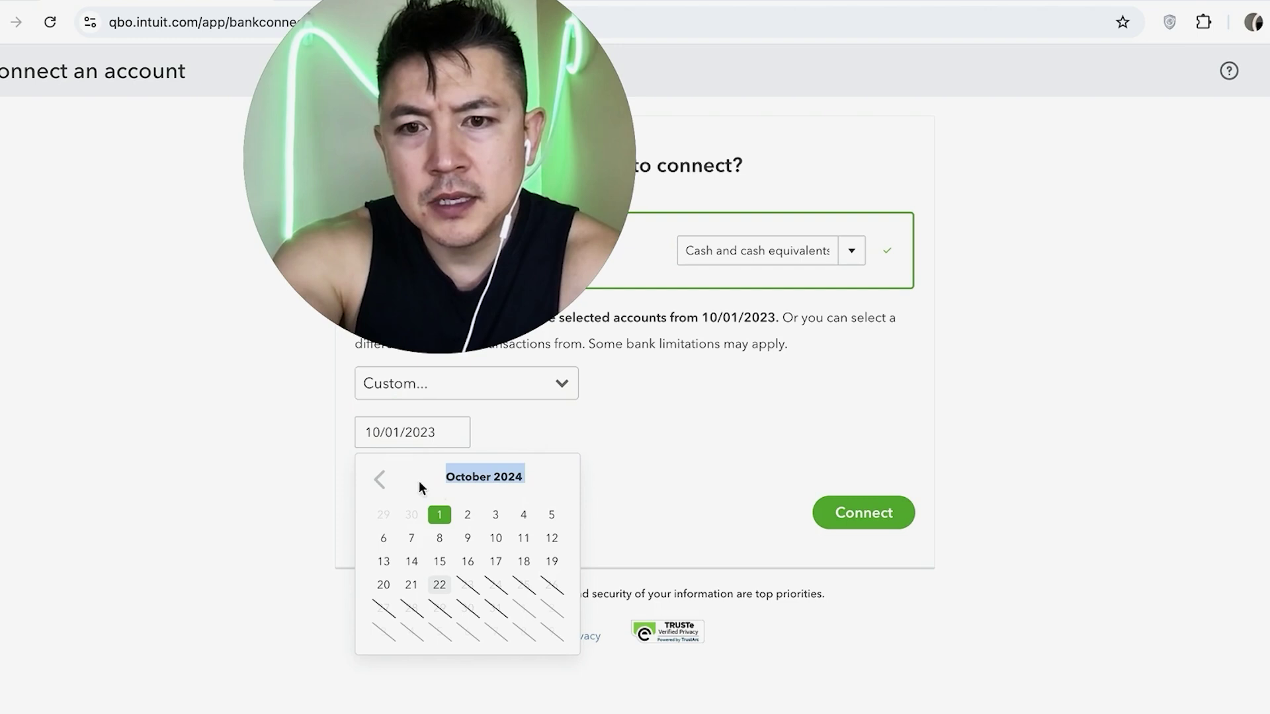
click(440, 514)
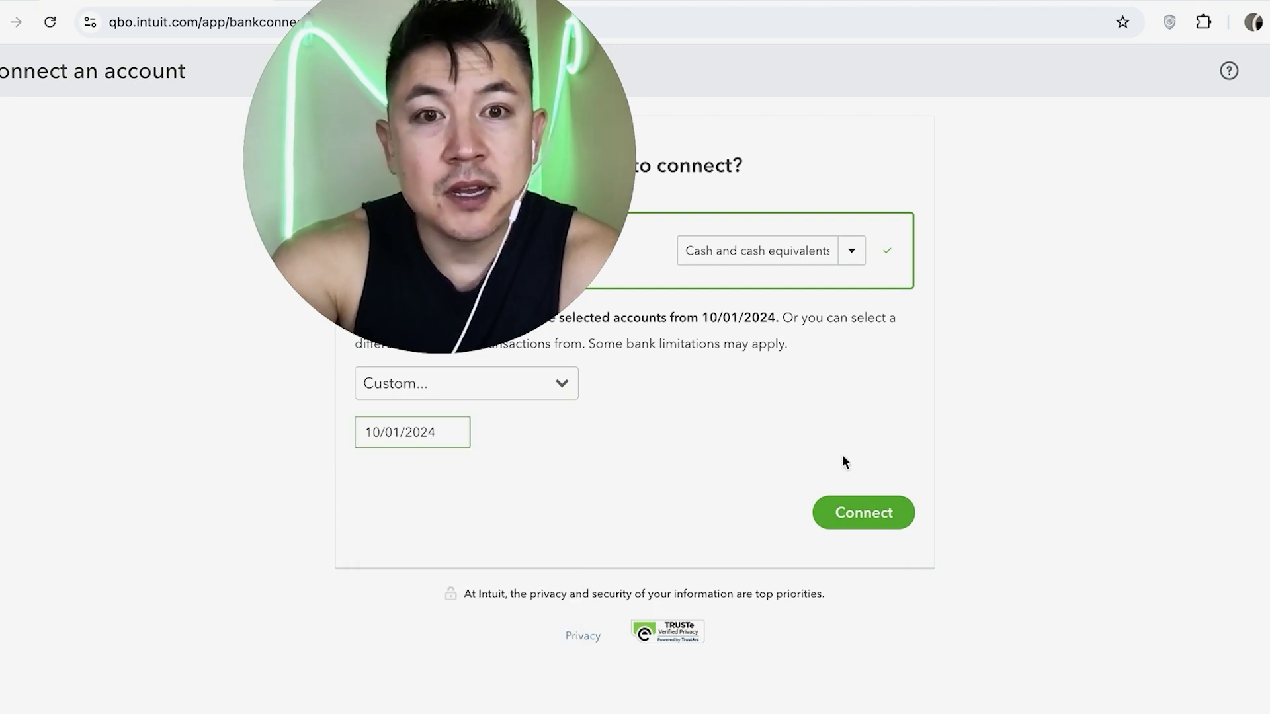
click(850, 516)
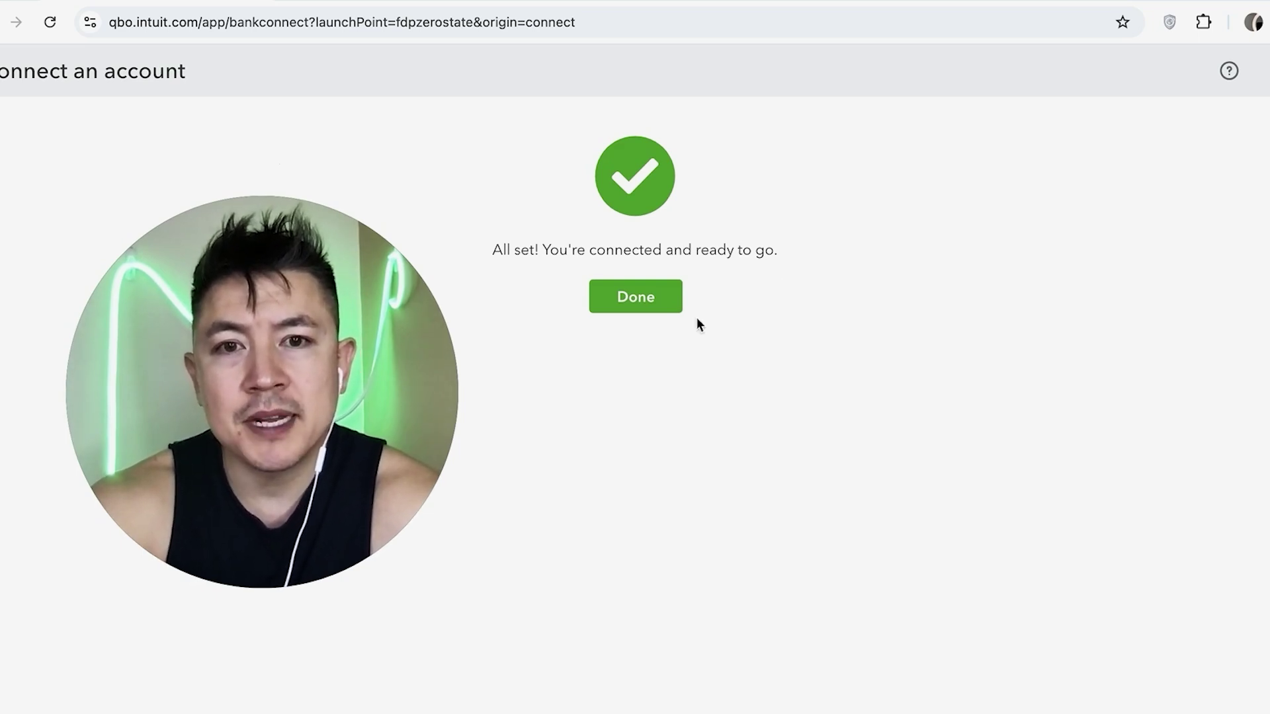
- Finish the setup and check the new Cash and cash equivalents account card
click(646, 310)
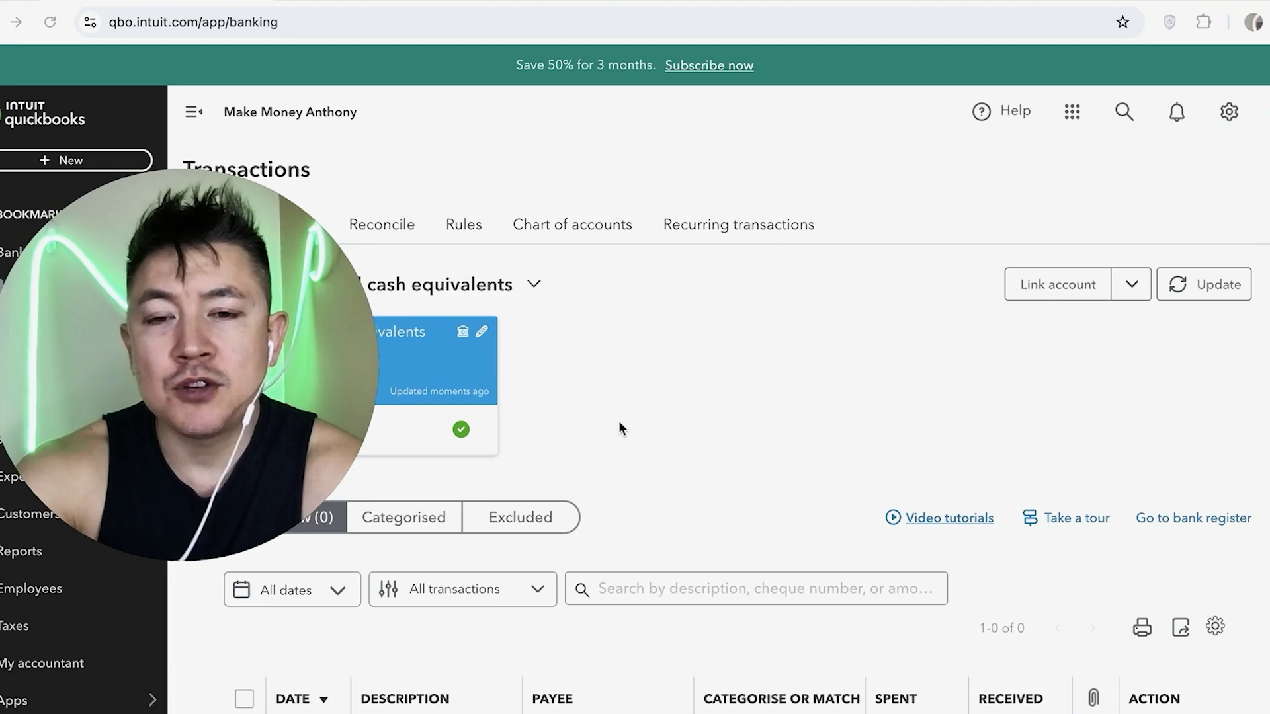
scroll(627, 429, down, 1)
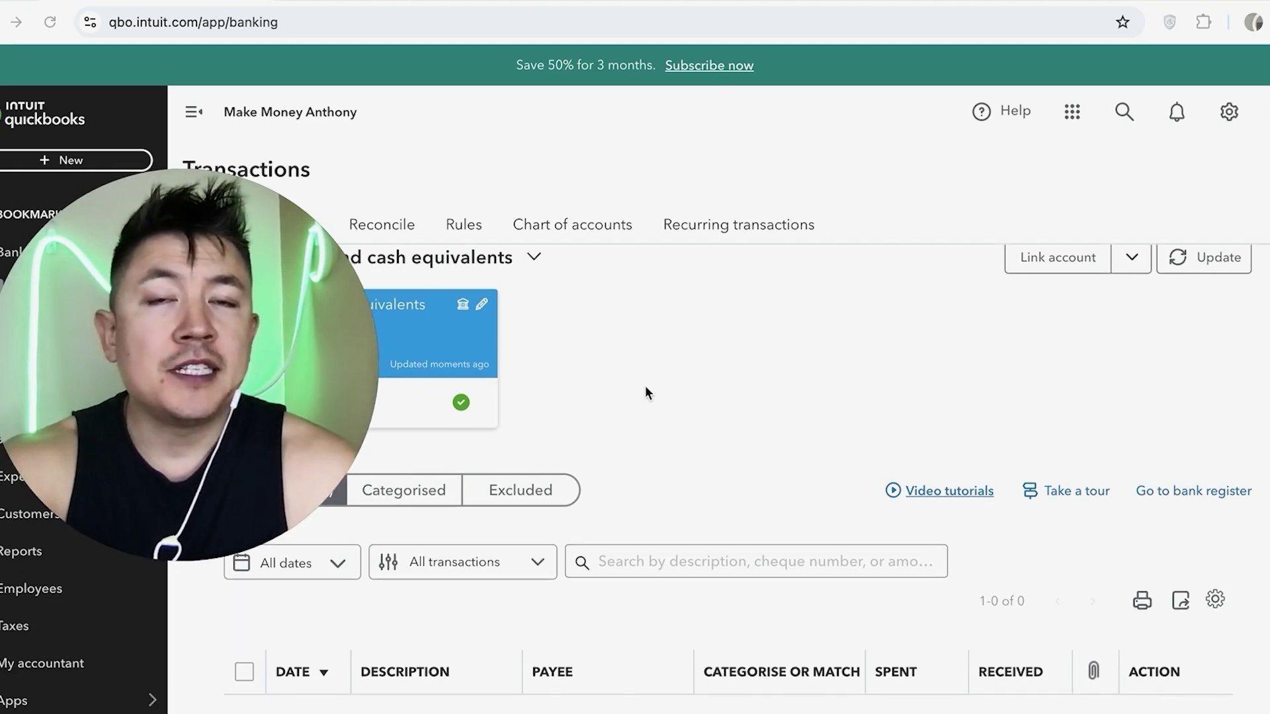